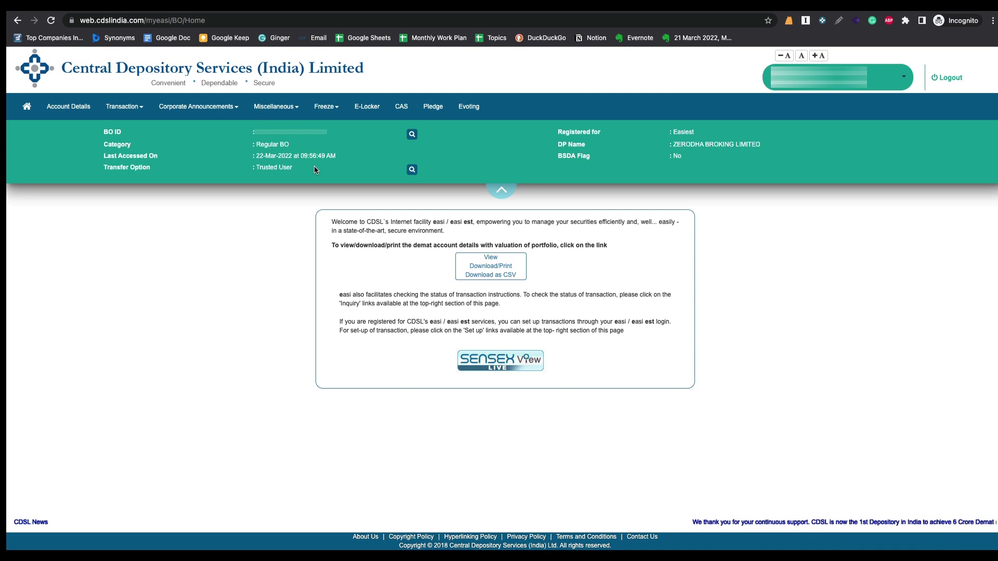
Step: Go to Miscellaneous > Edit Trusted Account and start adding a new trusted BO account
left_click(286, 109)
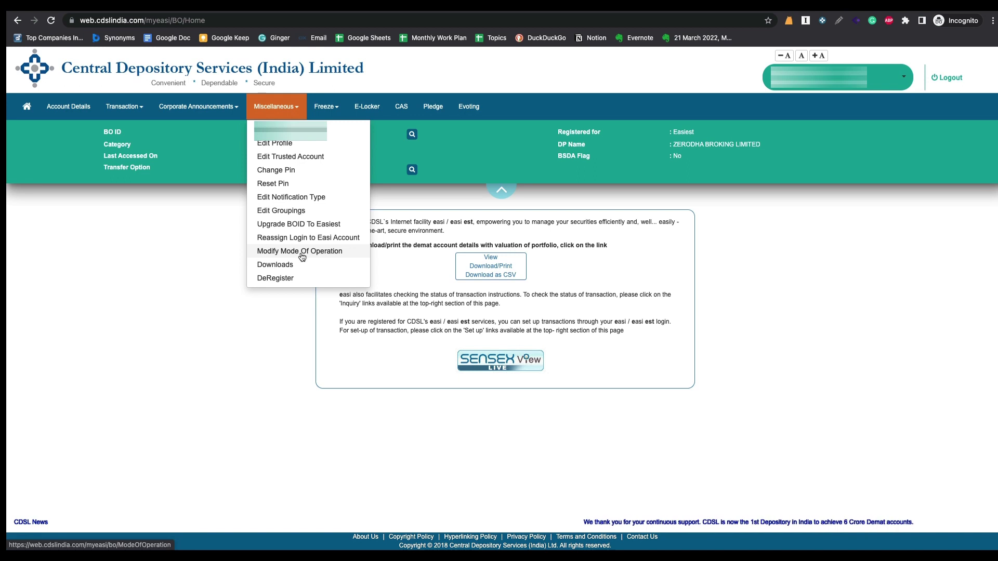
left_click(305, 161)
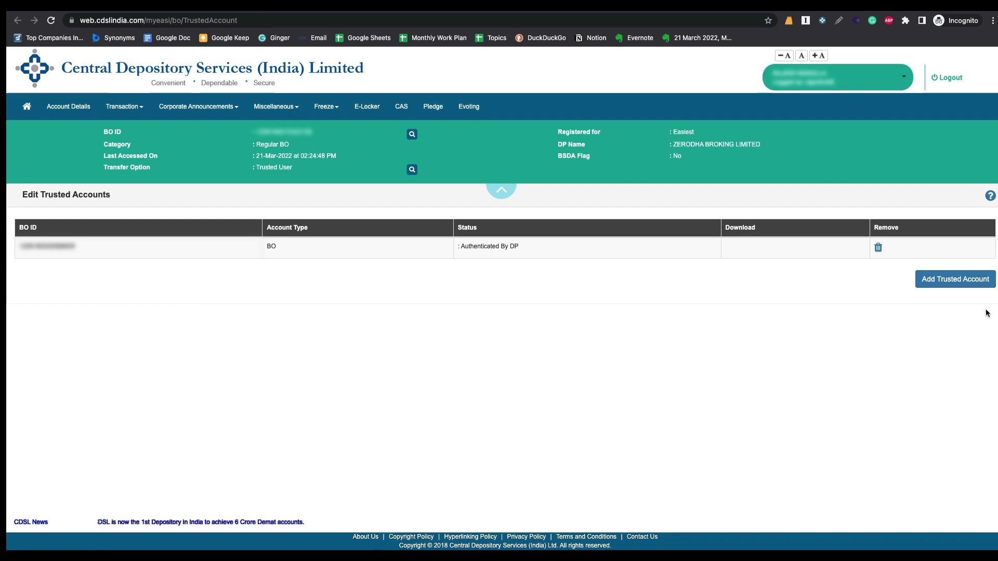
left_click(958, 281)
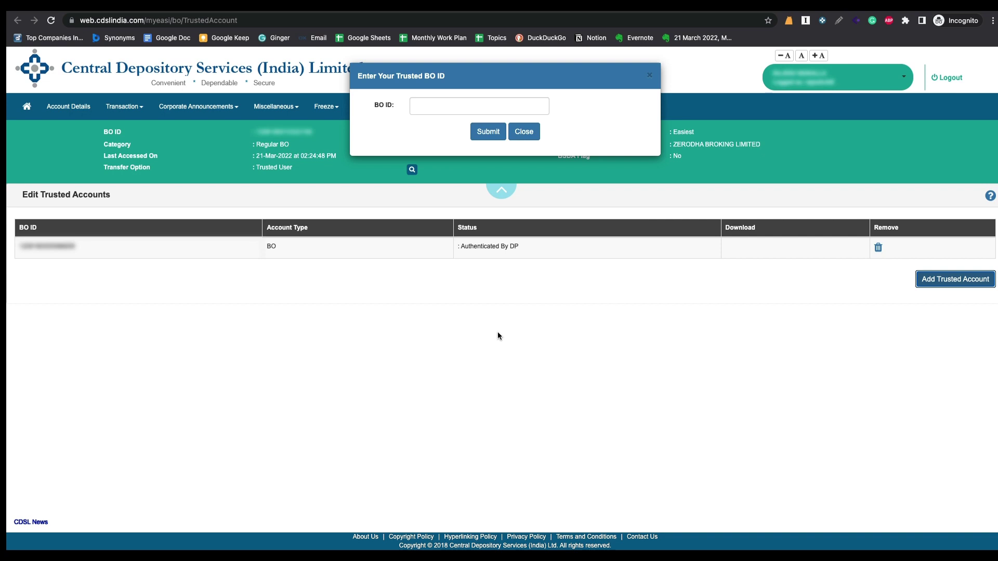
Step: Close the Enter Your Trusted BO ID dialog without adding an account
left_click(650, 75)
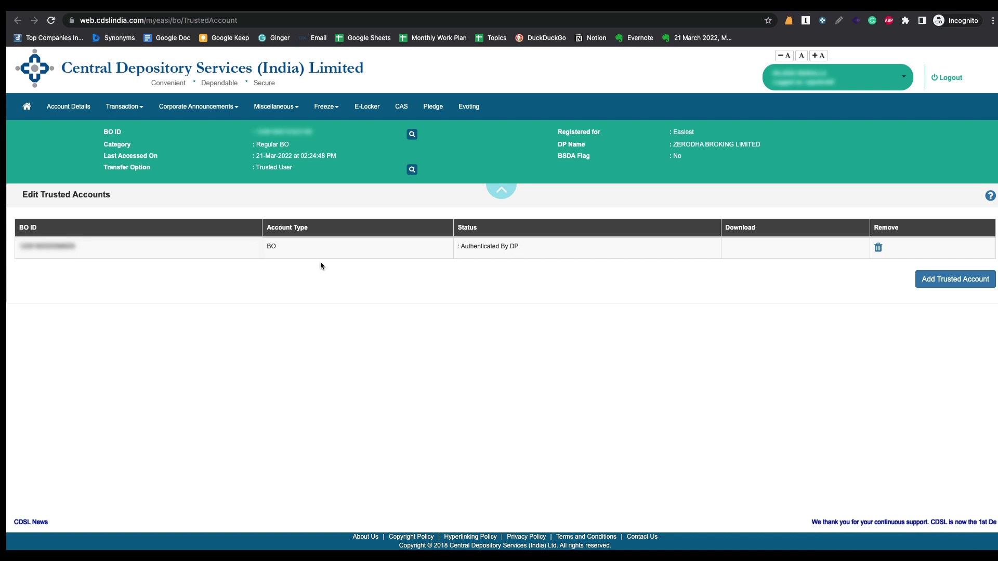
Step: Visit the Change PIN page from Miscellaneous, then move on to the Reset PIN page
left_click(291, 109)
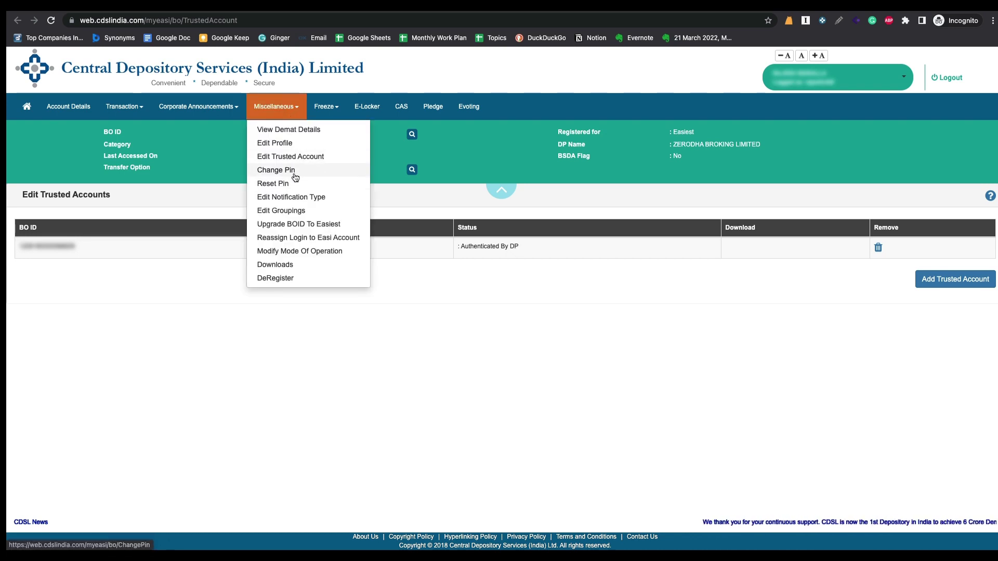
left_click(276, 170)
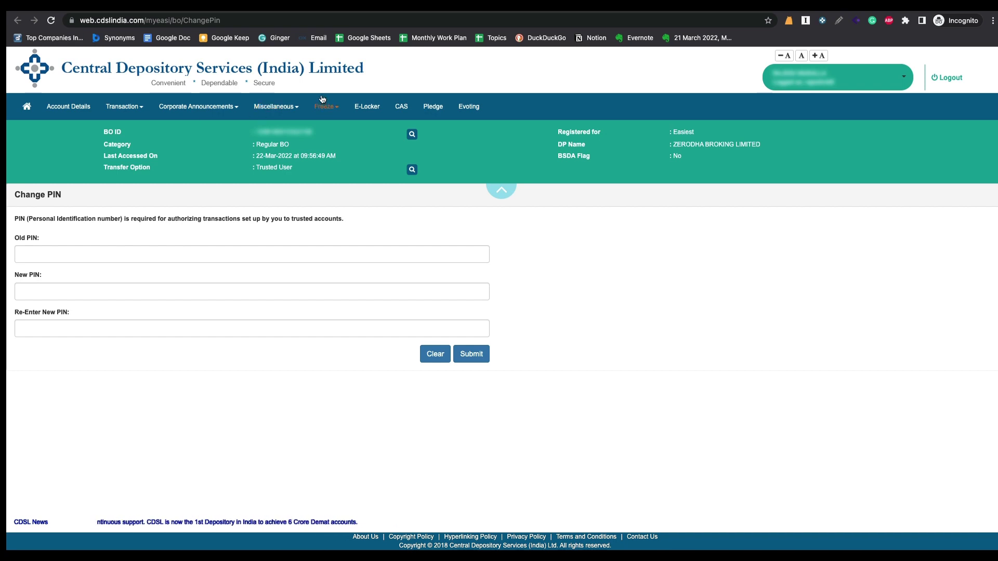
left_click(274, 107)
left_click(305, 185)
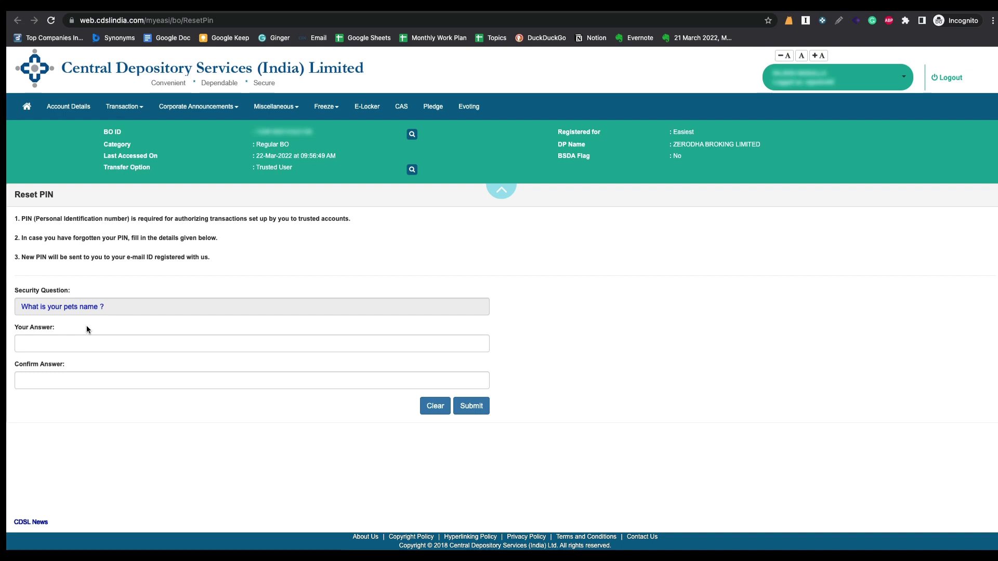
Step: Focus the security answer fields and the new PIN fields, leaving them all blank
left_click(97, 344)
left_click(88, 380)
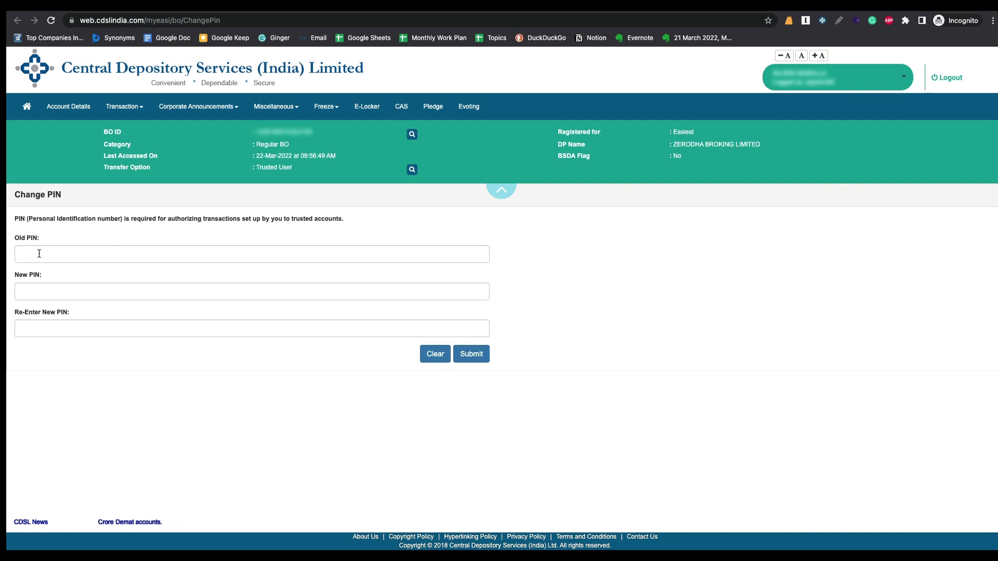
left_click(62, 299)
left_click(77, 324)
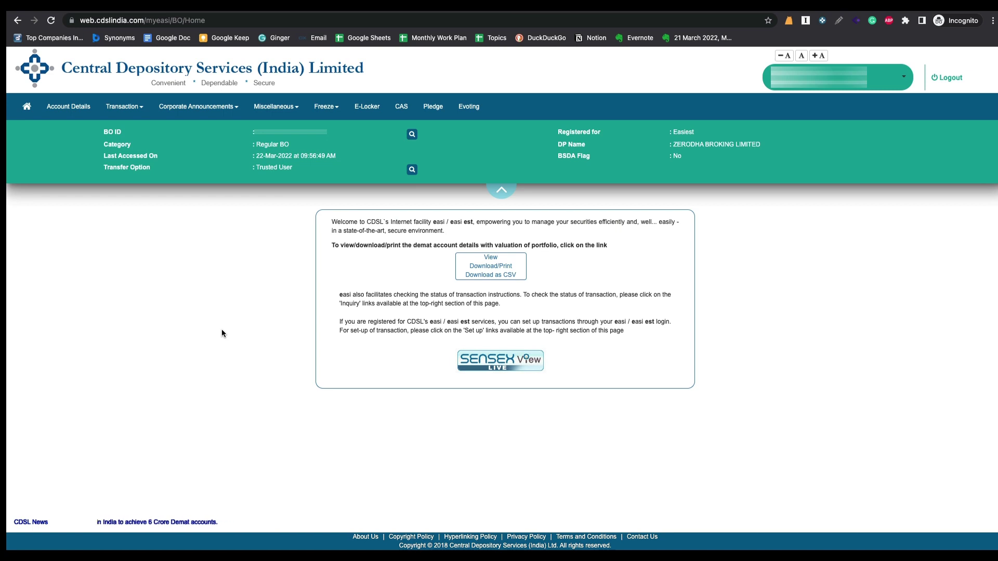
Step: Start a new Sell transaction setup with execution date 22-Mar-2022
left_click(136, 107)
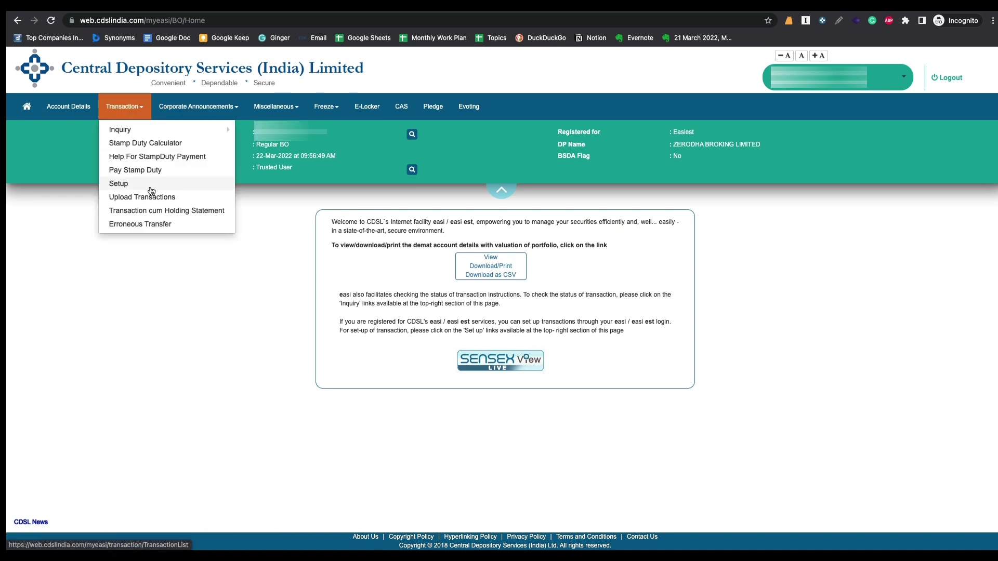
left_click(130, 185)
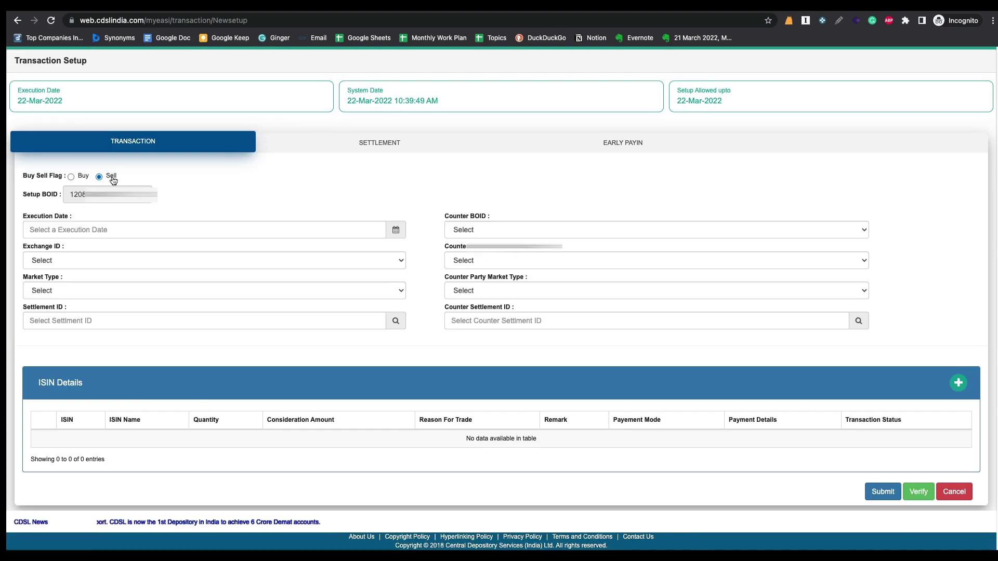
left_click(128, 229)
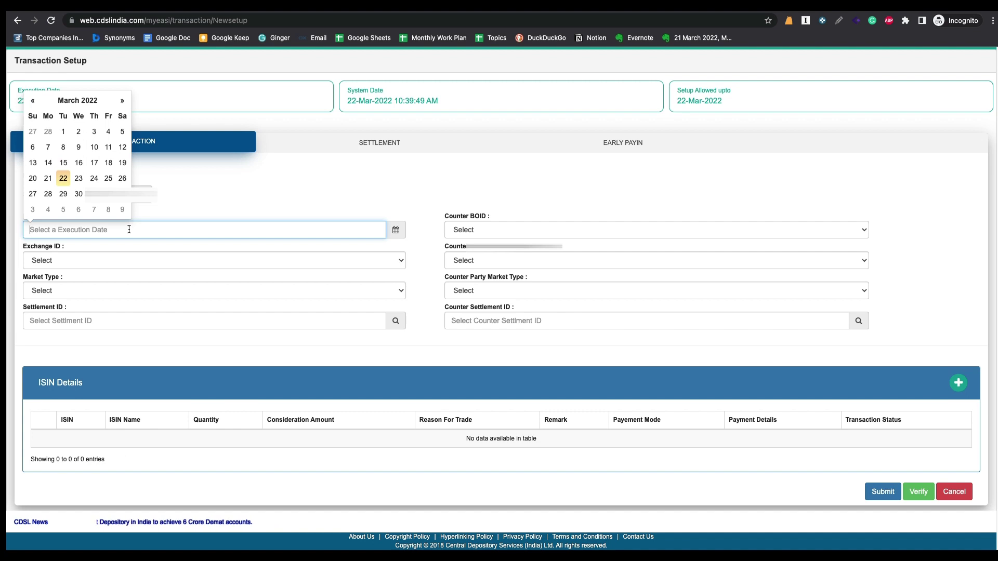
left_click(63, 179)
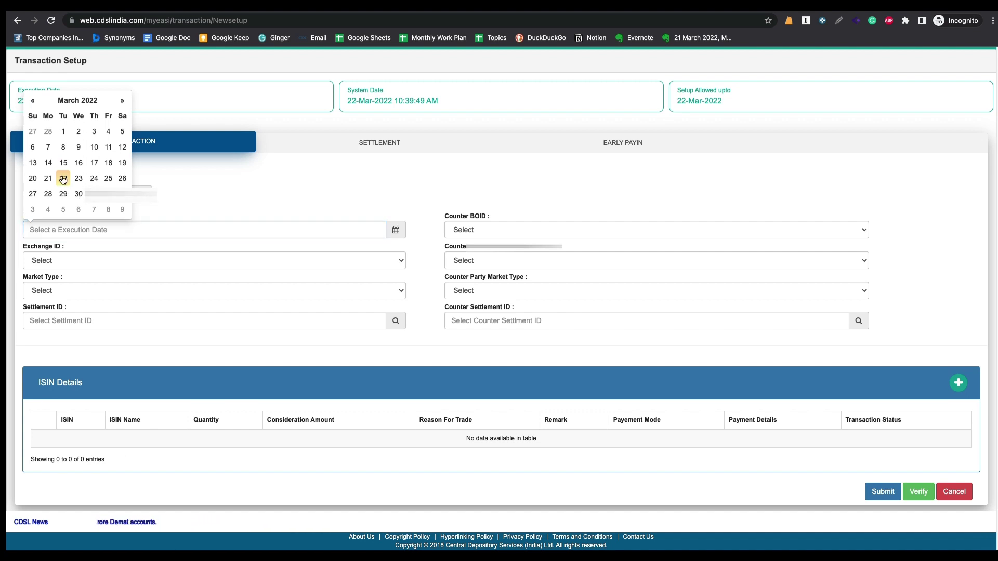
Step: Choose the trusted account as the counter BOID
left_click(491, 231)
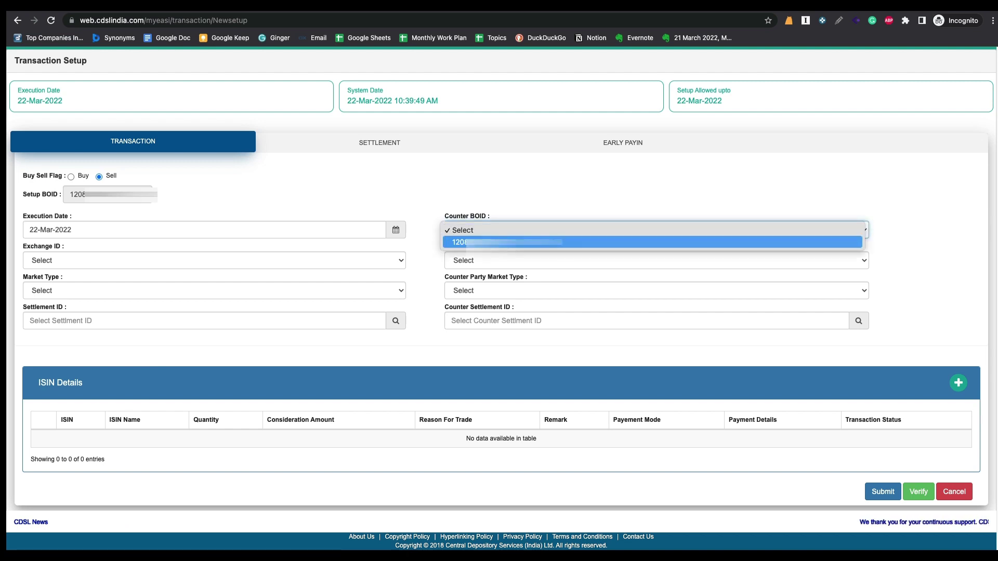
left_click(562, 243)
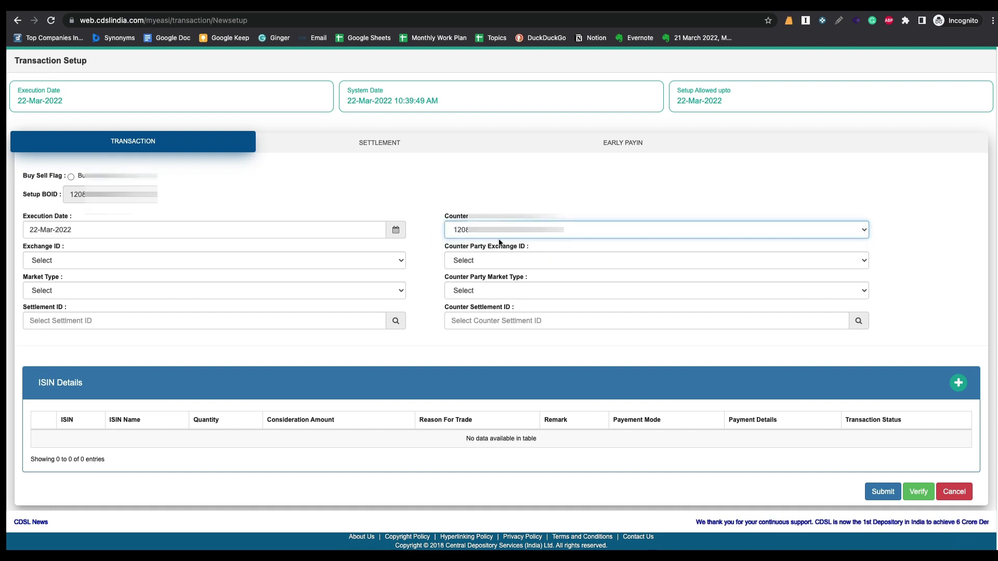
scroll(650, 211, "down", 1)
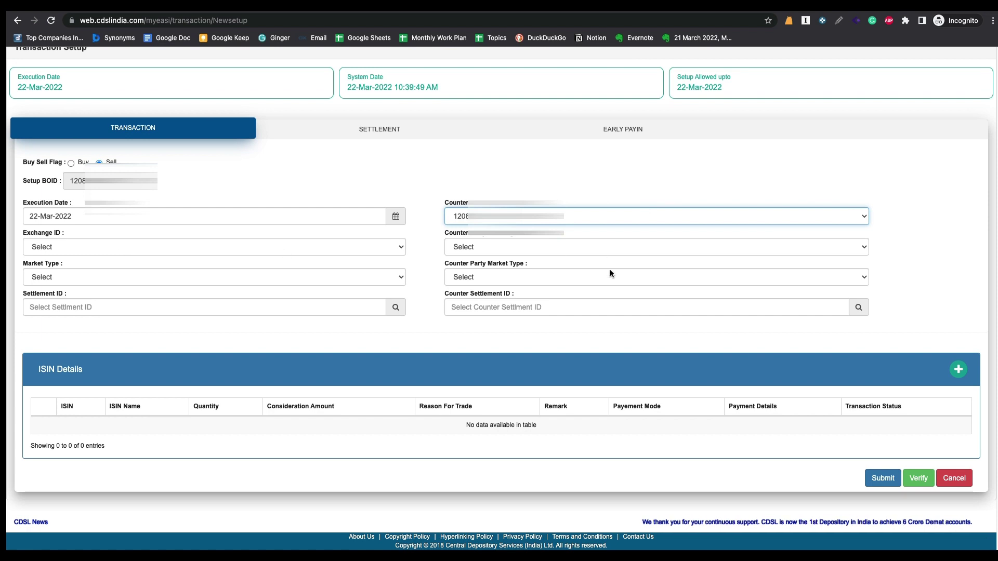
scroll(616, 313, "down", 1)
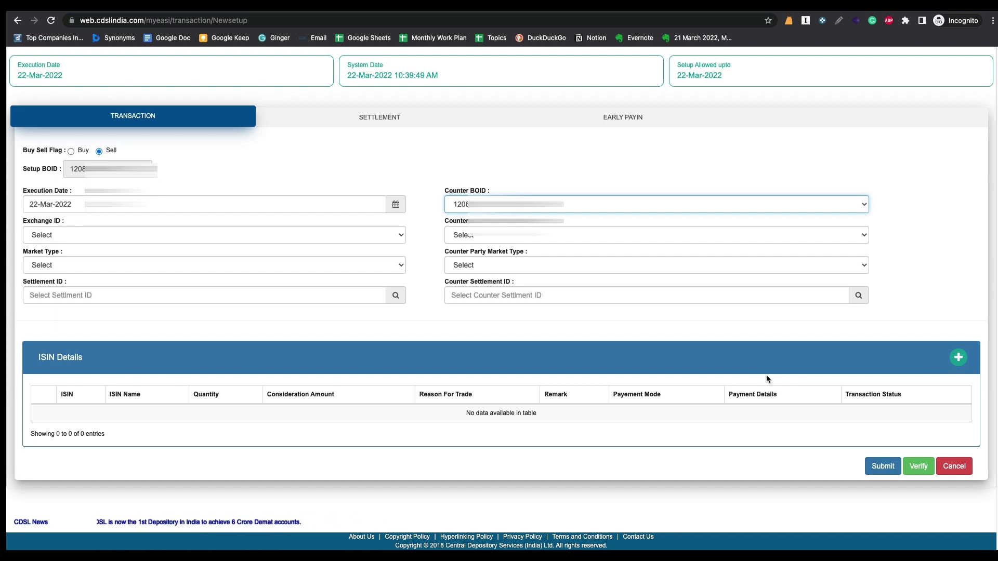
Step: Add ISIN INE030A01027 (Hindustan Unilever) with quantity 1 and reason for trade Gift
left_click(959, 359)
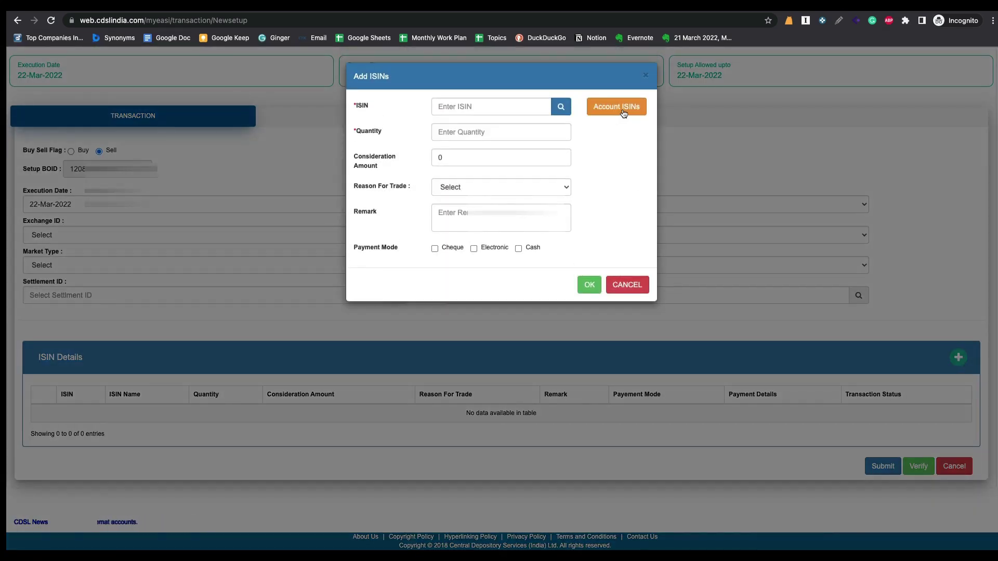
left_click(517, 107)
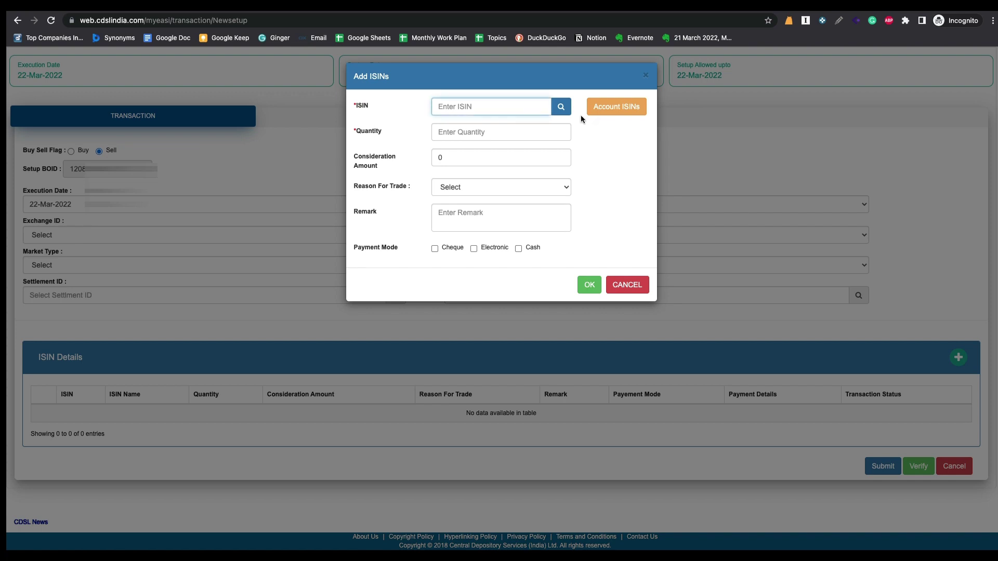
left_click(615, 109)
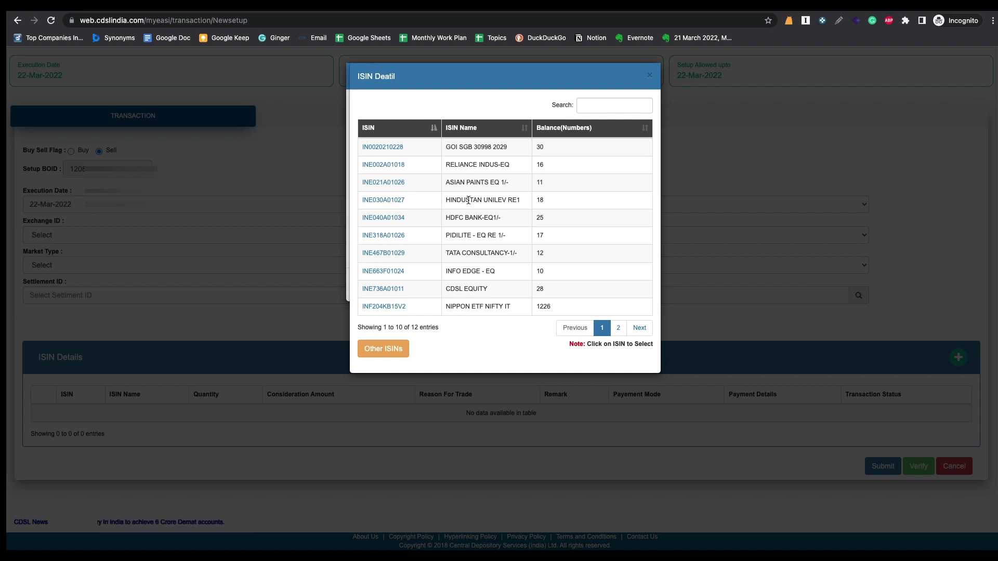
left_click(398, 201)
left_click(457, 154)
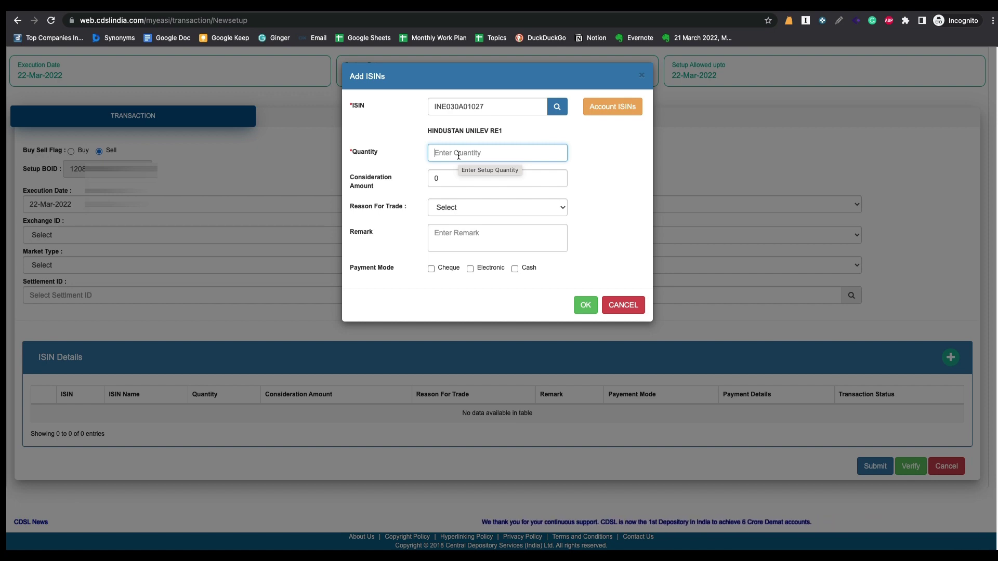
type("1")
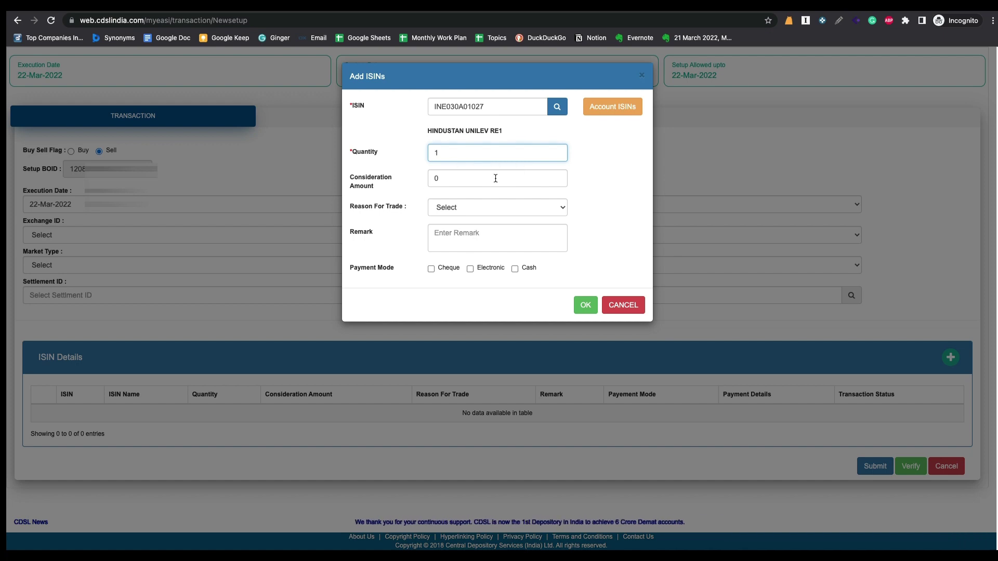
left_click(481, 207)
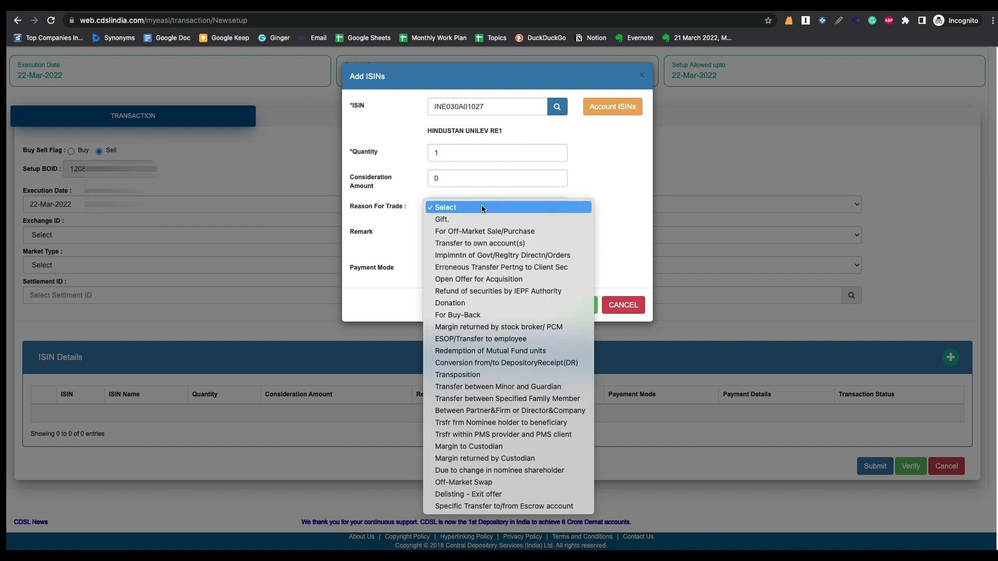
left_click(476, 220)
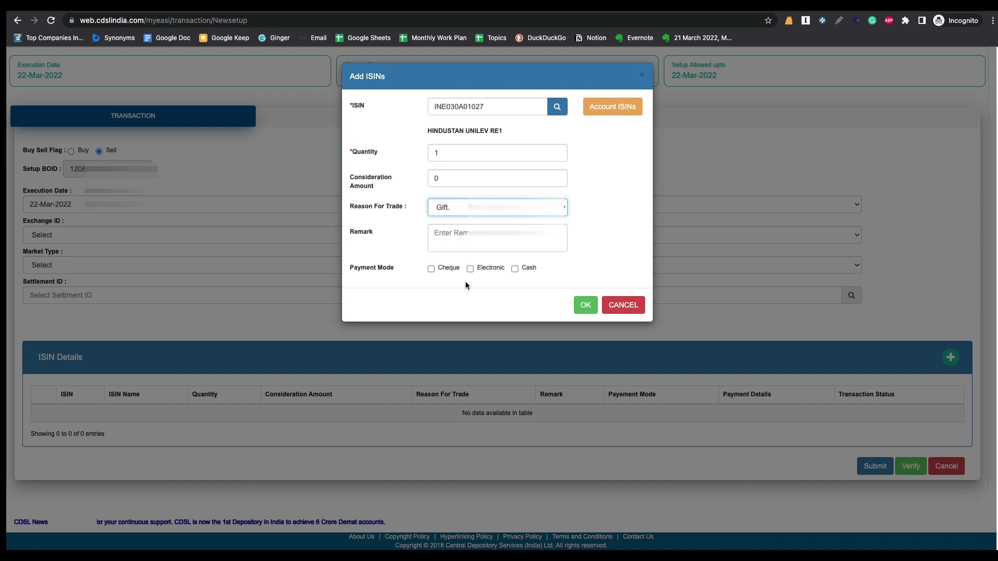
left_click(584, 306)
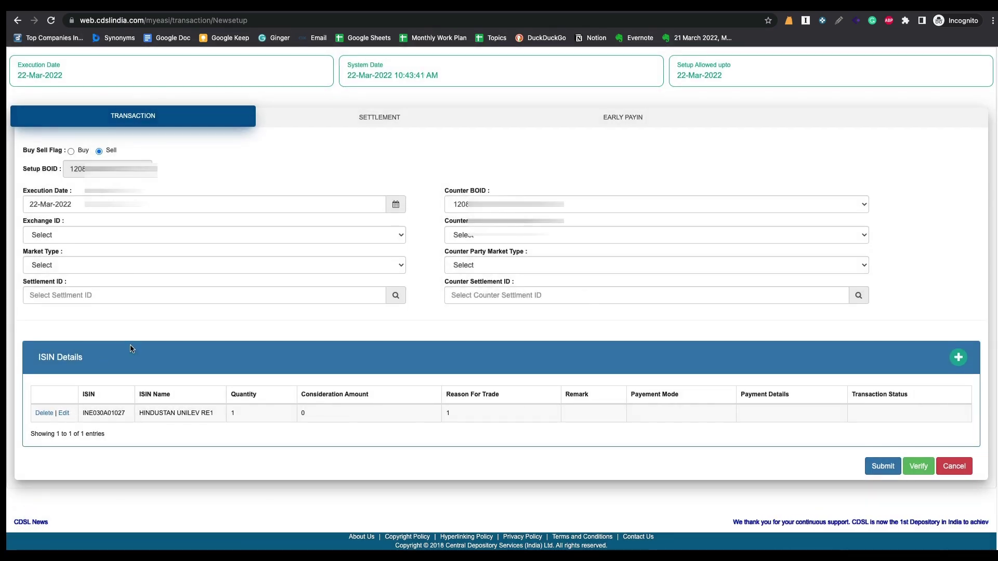
Step: Verify and save the transaction, then commit the ticked Hindustan Unilever transfer from the Transaction List
left_click(918, 466)
left_click(639, 104)
left_click(638, 115)
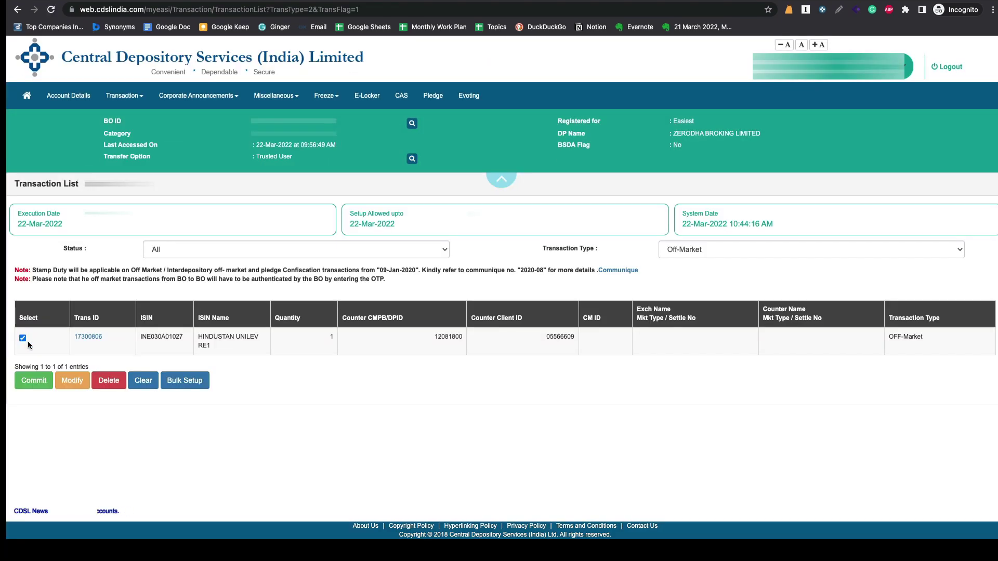
left_click(16, 385)
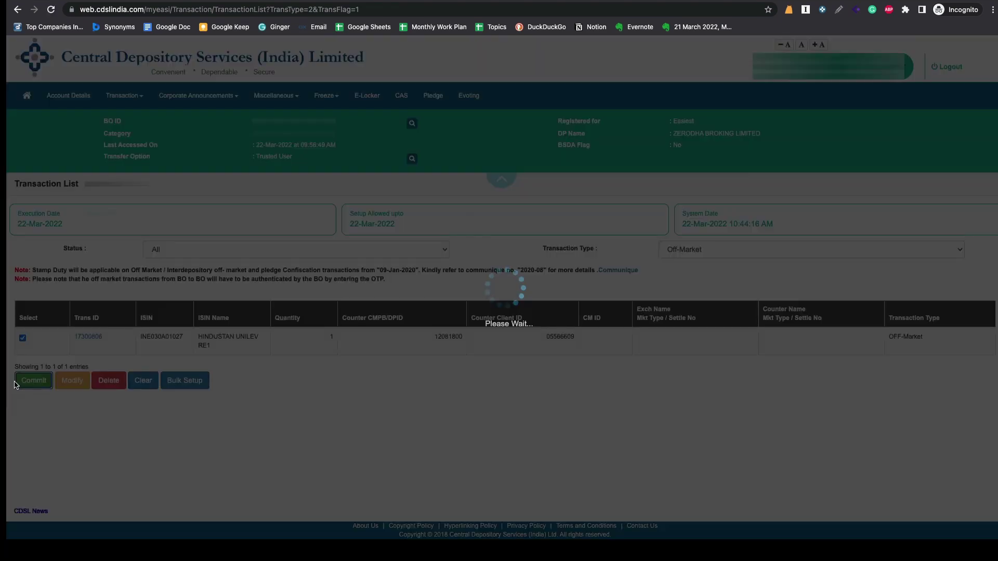
left_click(425, 150)
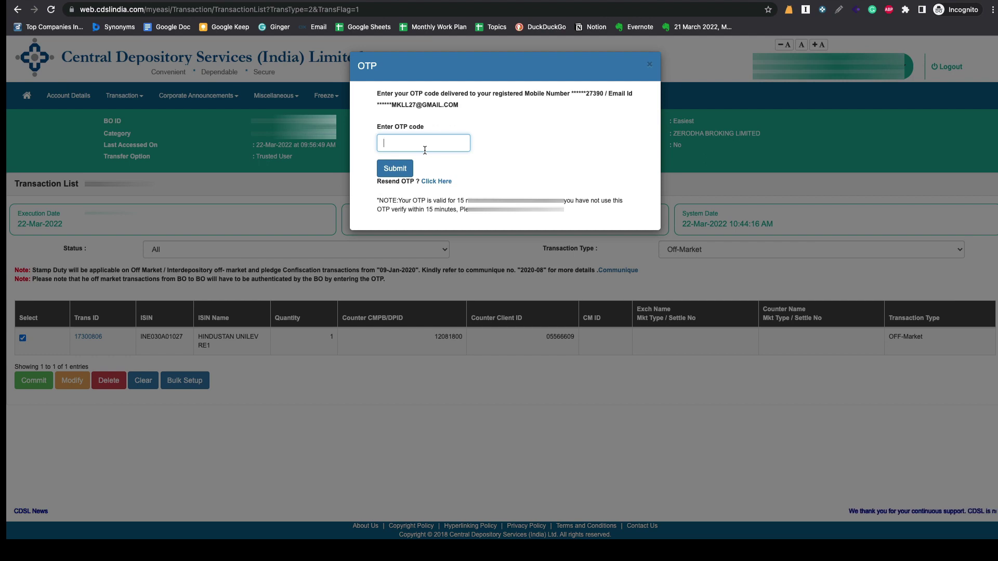
Step: Submit the OTP code and the transaction PIN to authenticate transaction 17300806
type("1")
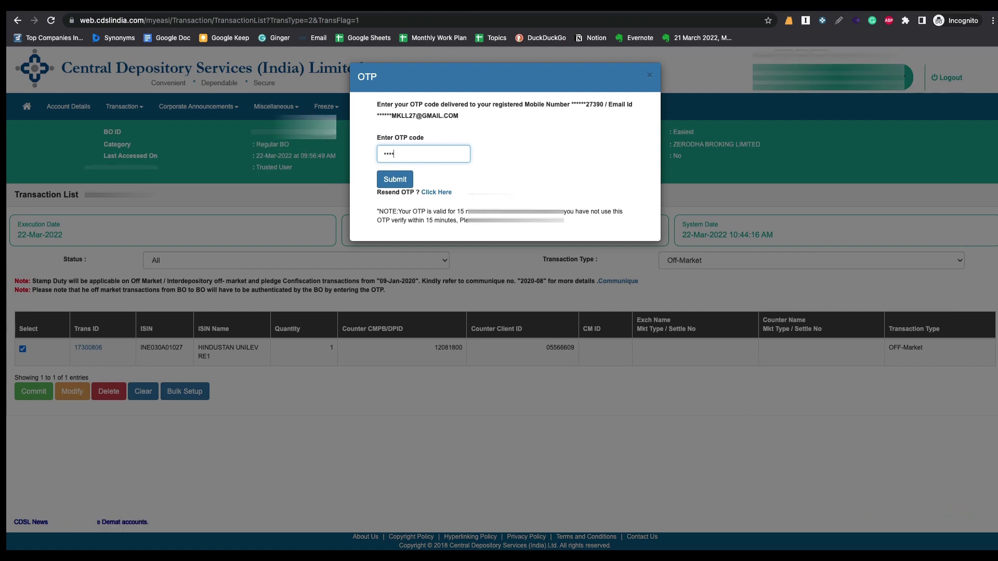
left_click(380, 185)
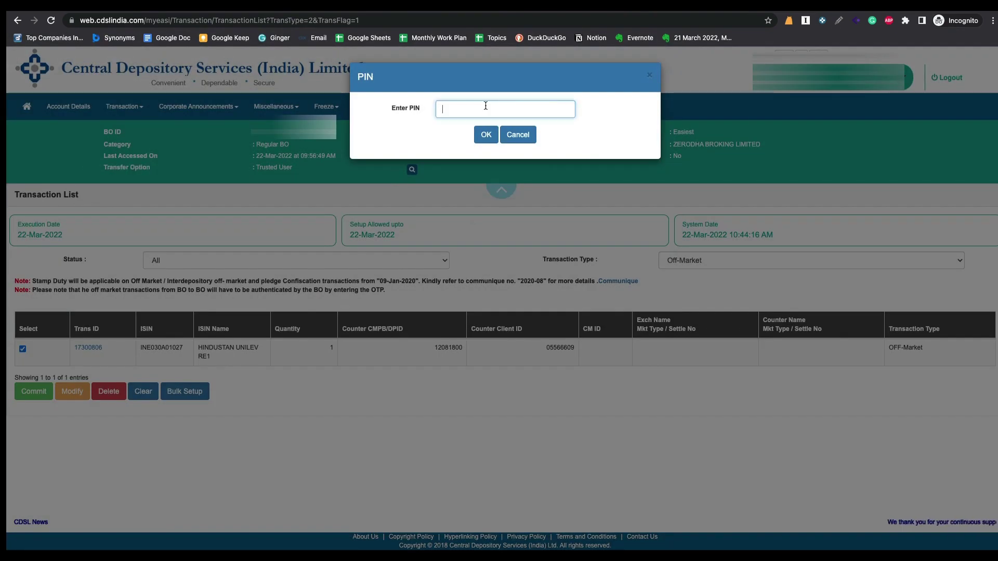
key("super+v")
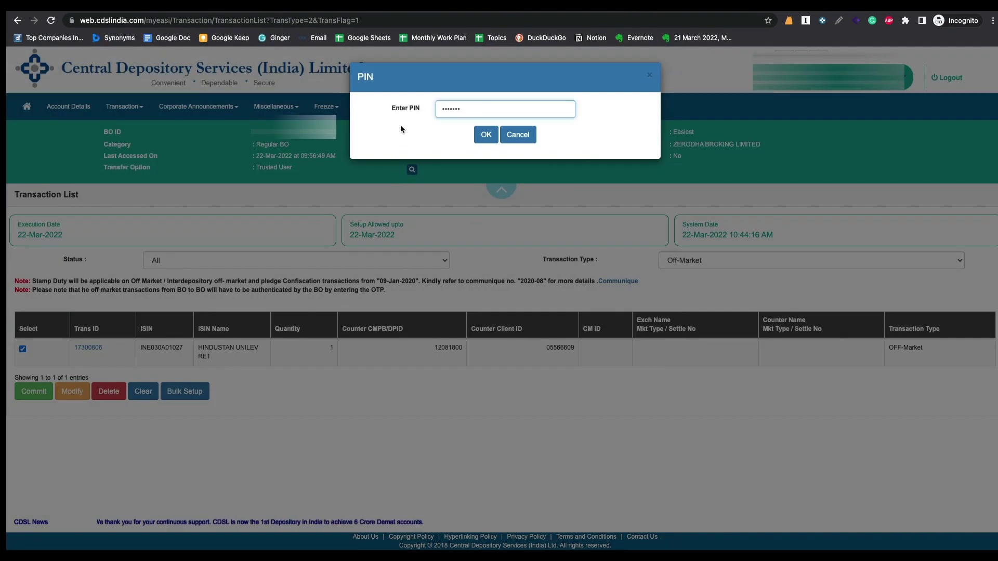
left_click(486, 134)
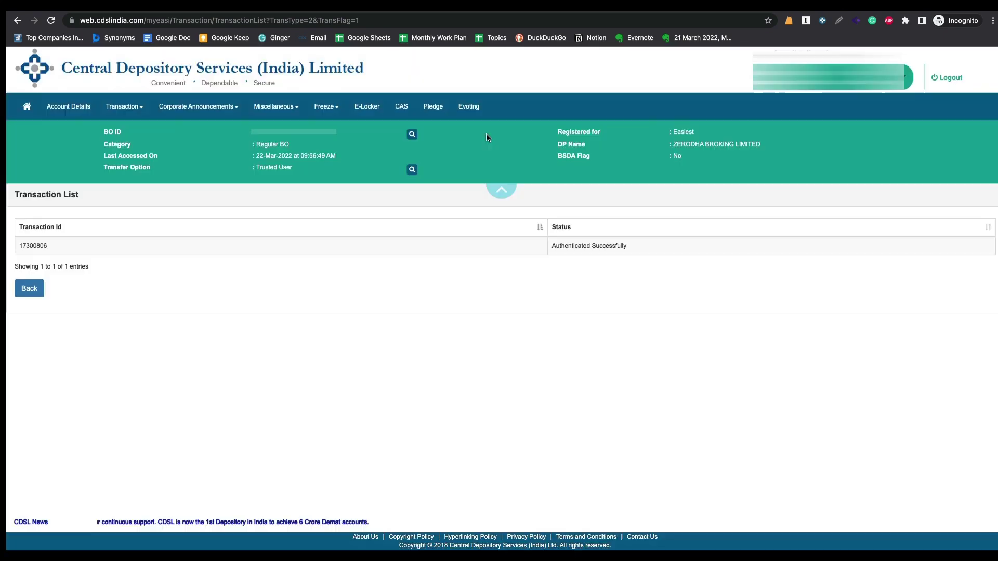